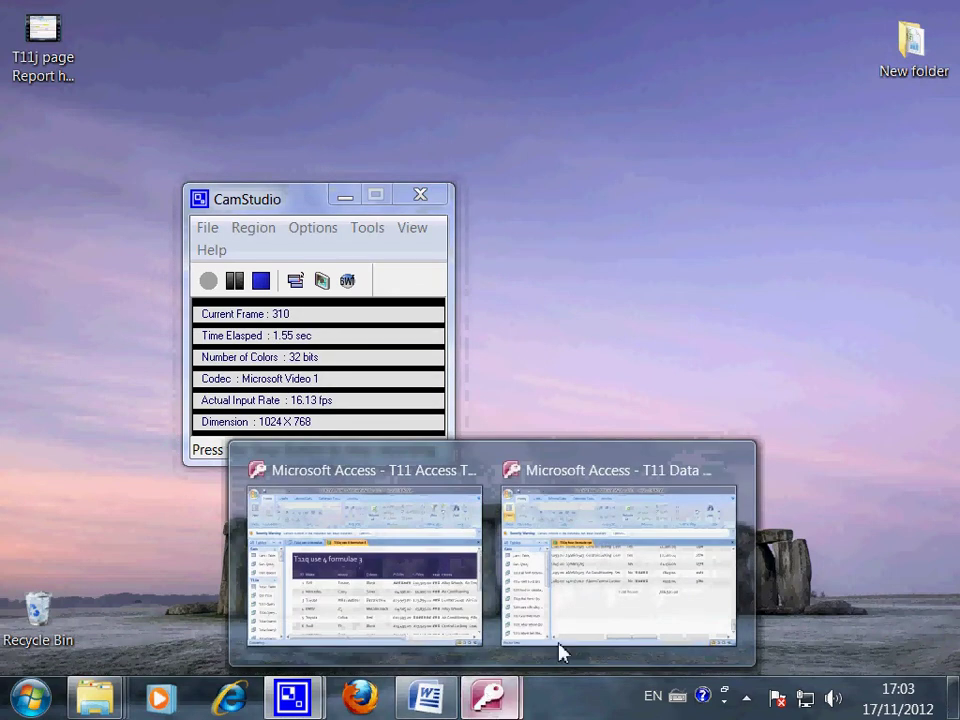
Switch to the T11 Data base window and open the report T11q four formula rpt in Design View.
click(601, 613)
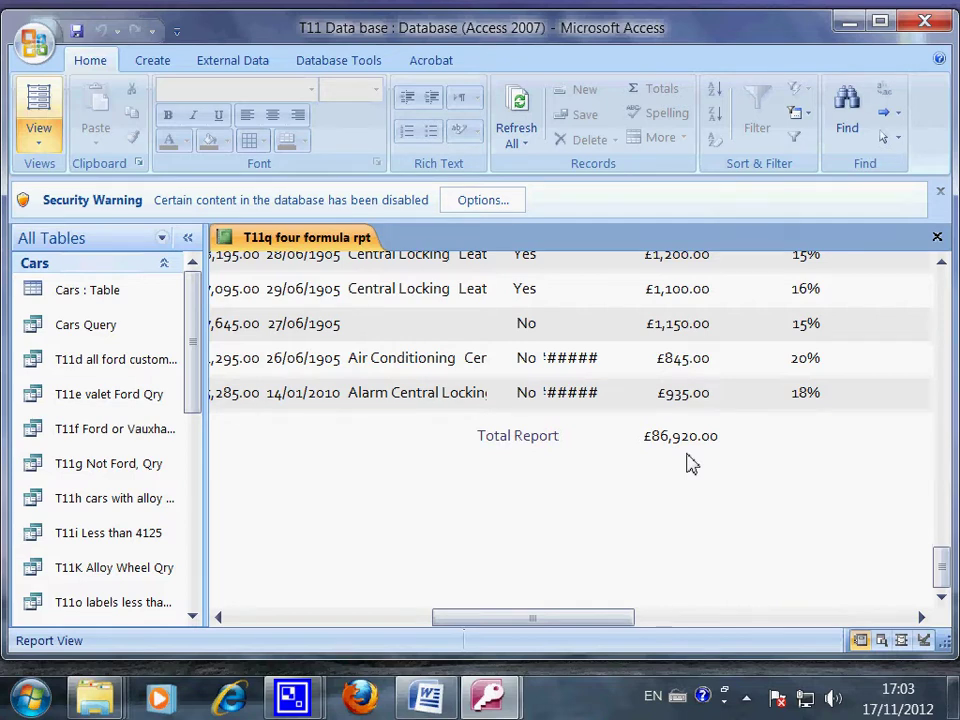
click(38, 140)
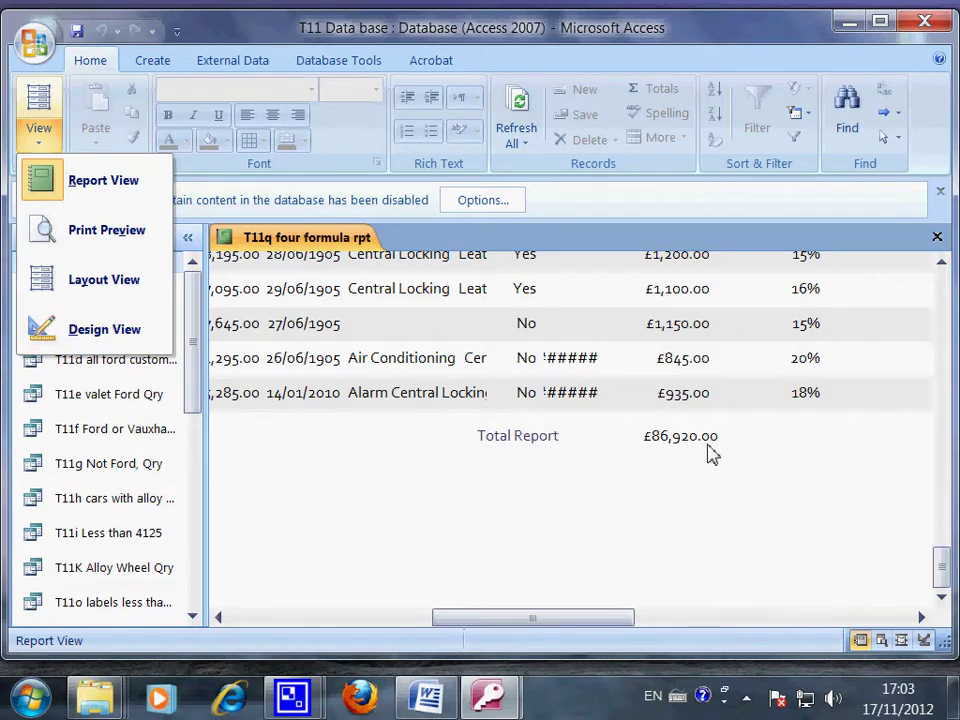
click(516, 488)
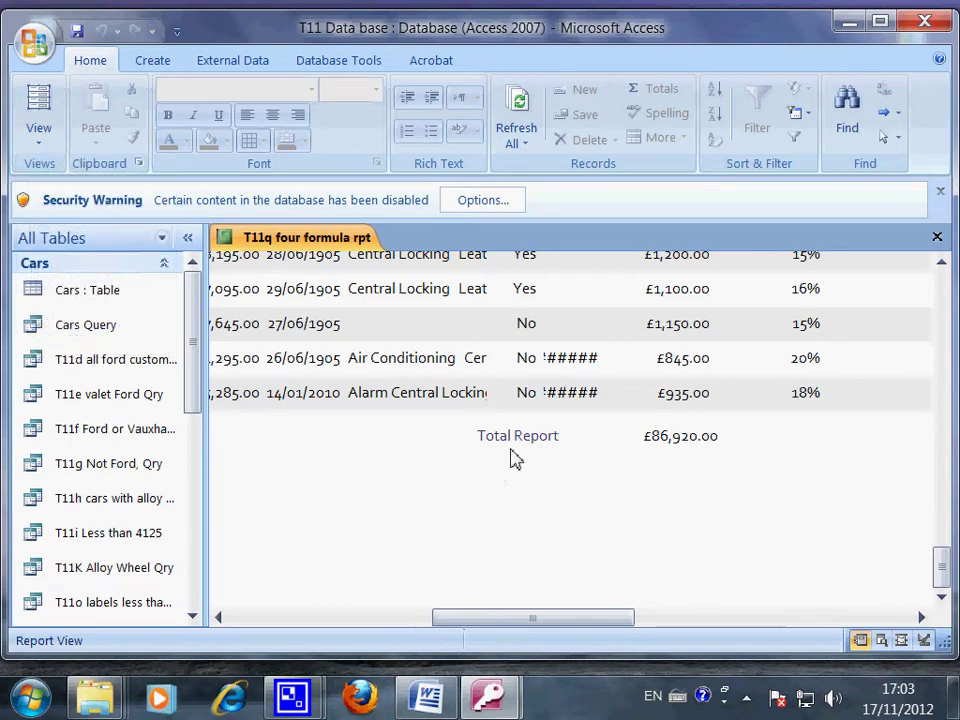
click(513, 458)
click(513, 458)
click(699, 457)
click(42, 148)
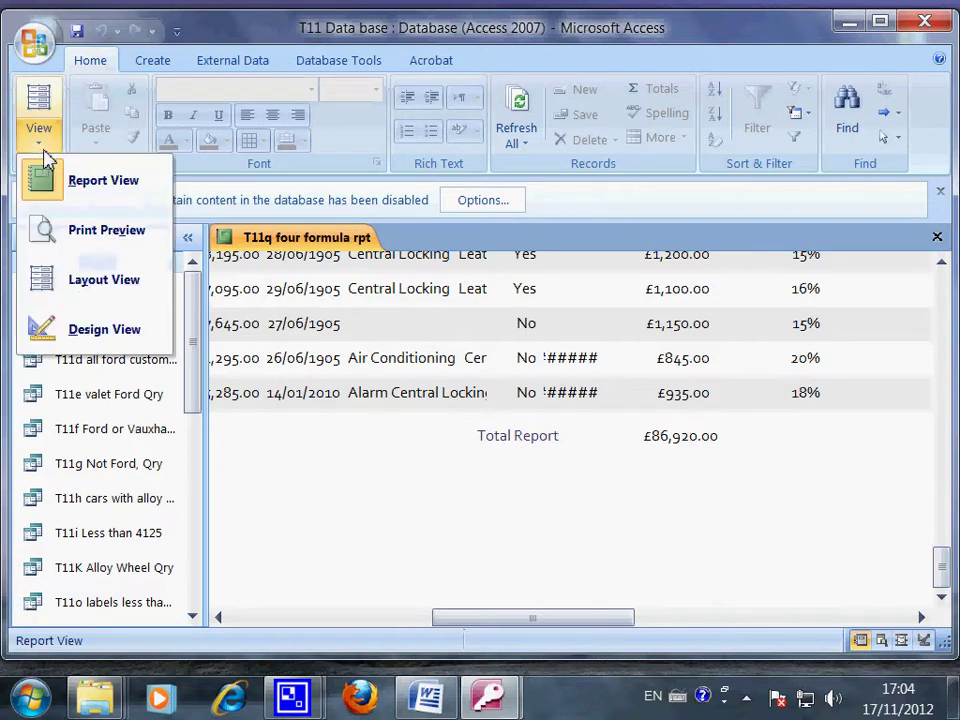
click(115, 331)
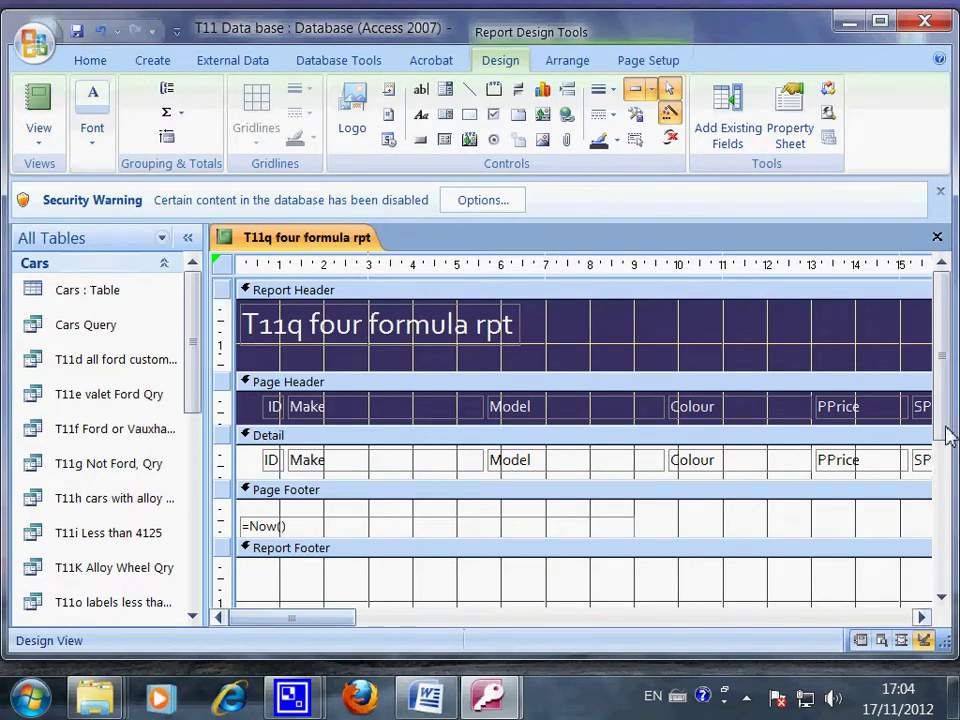
Add a label about 2.7 cm wide reading "Total Report" in the Report Footer, below the existing Total Report label.
scroll(945, 433, down, 1)
drag(945, 433, 945, 456)
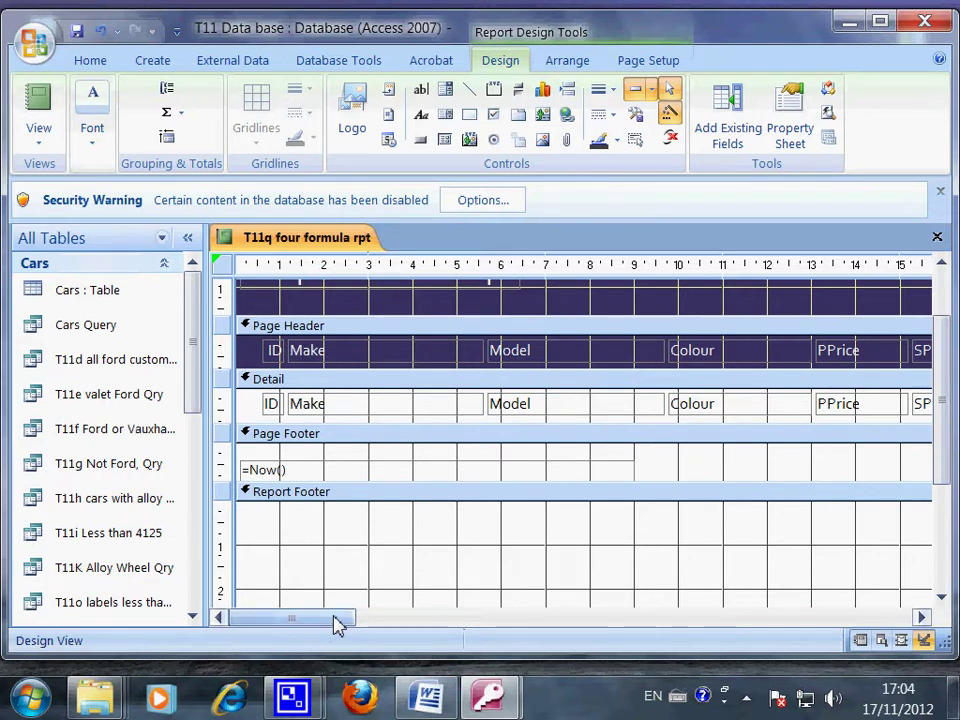
drag(343, 624, 372, 631)
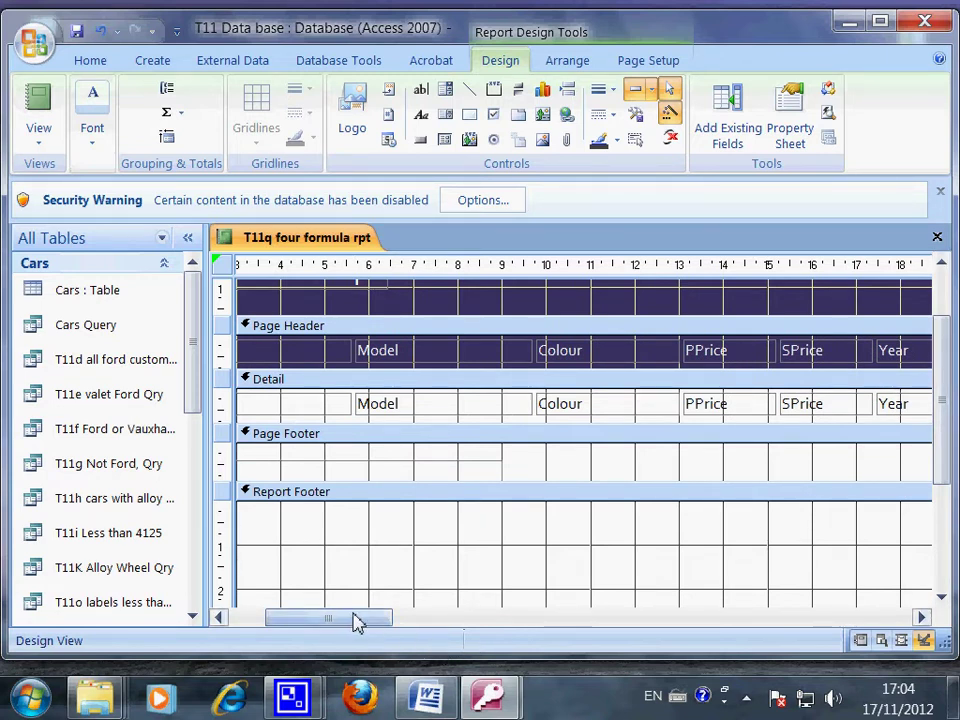
drag(358, 621, 537, 627)
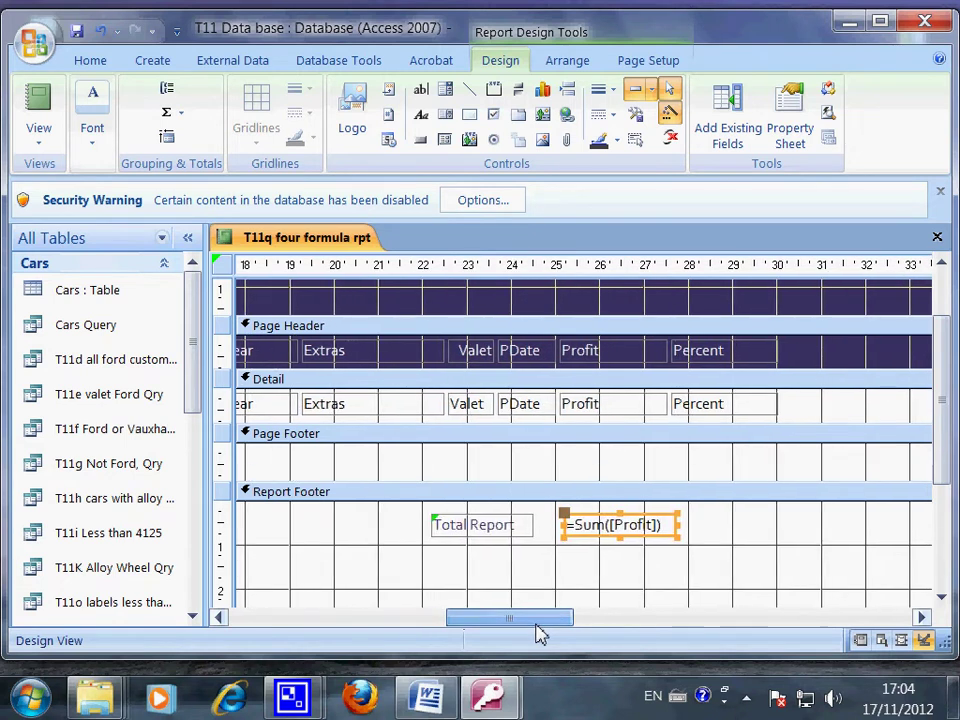
click(424, 120)
click(421, 92)
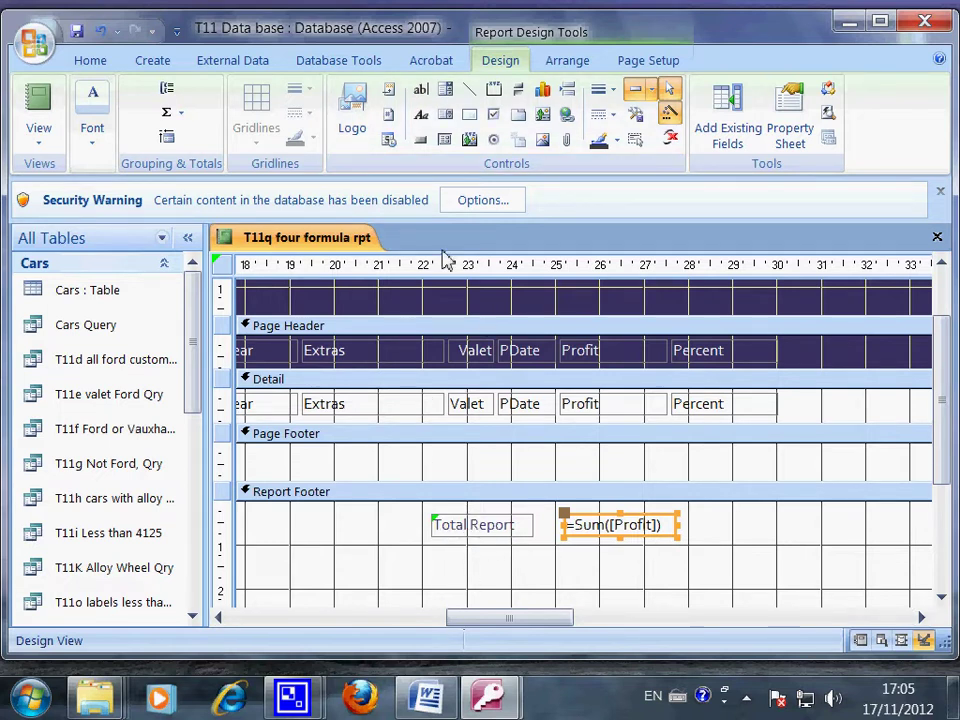
click(423, 117)
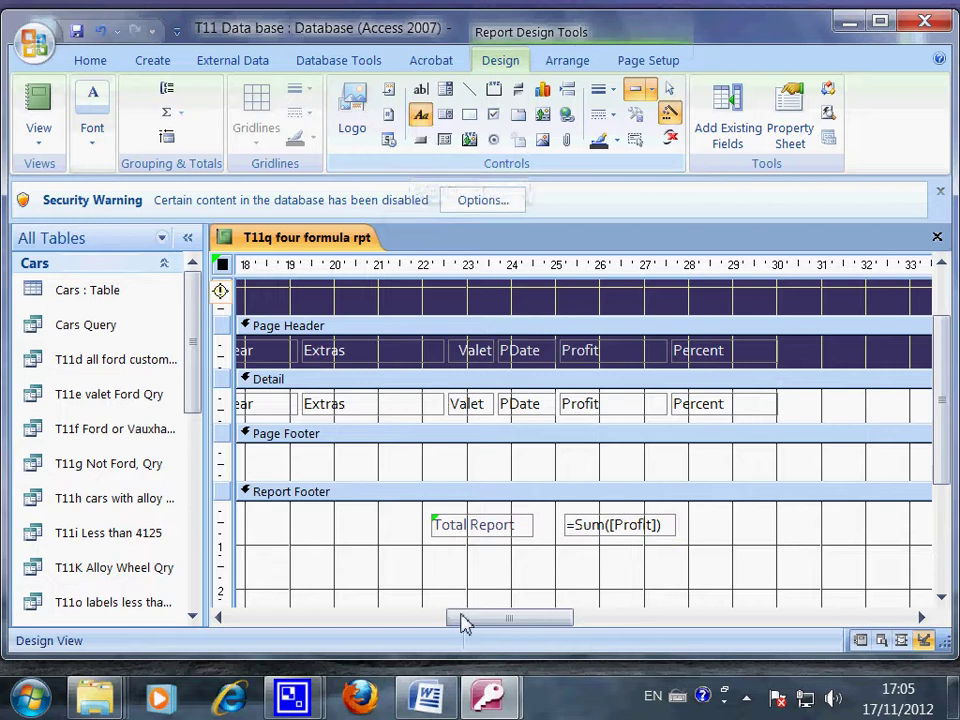
drag(427, 567, 548, 584)
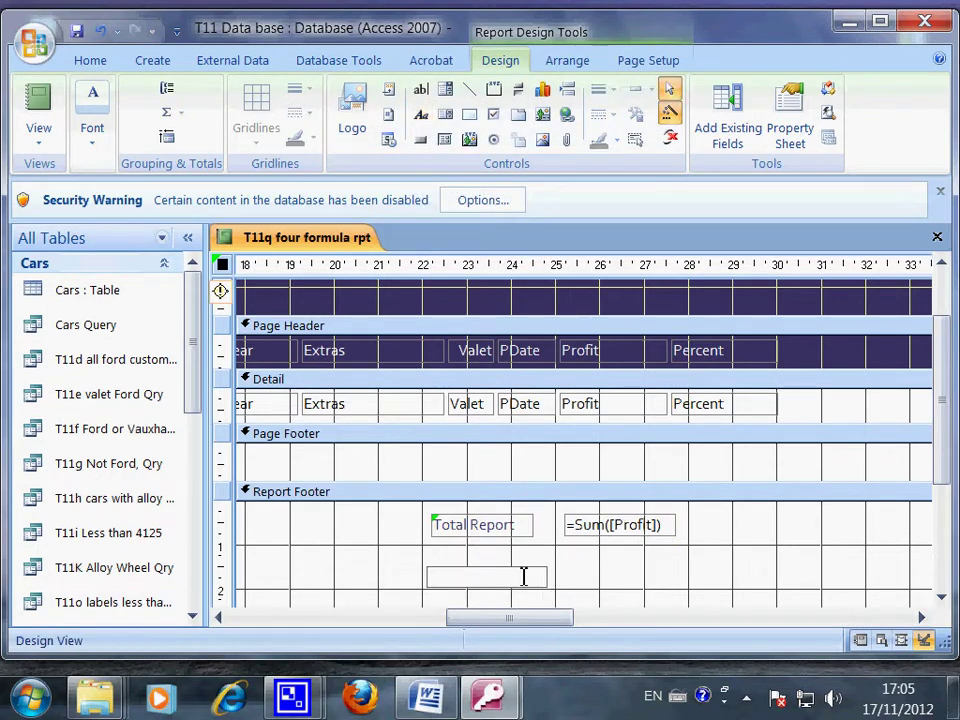
text(Total)
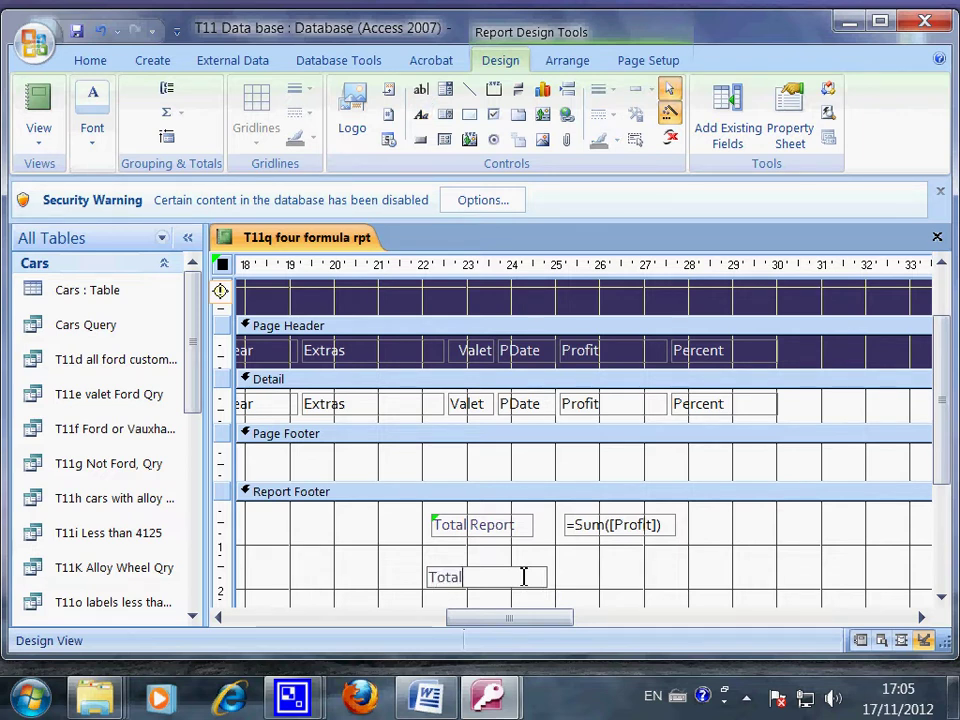
text( Report)
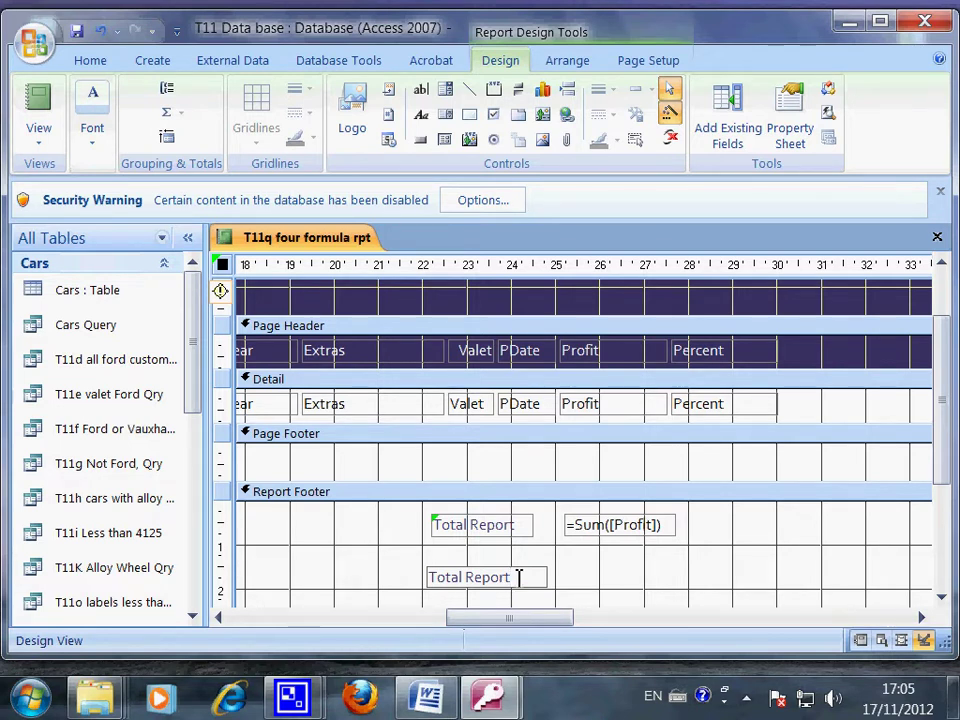
Look over the font formatting options for the new lower Total Report label without changing them.
drag(519, 577, 428, 578)
click(92, 135)
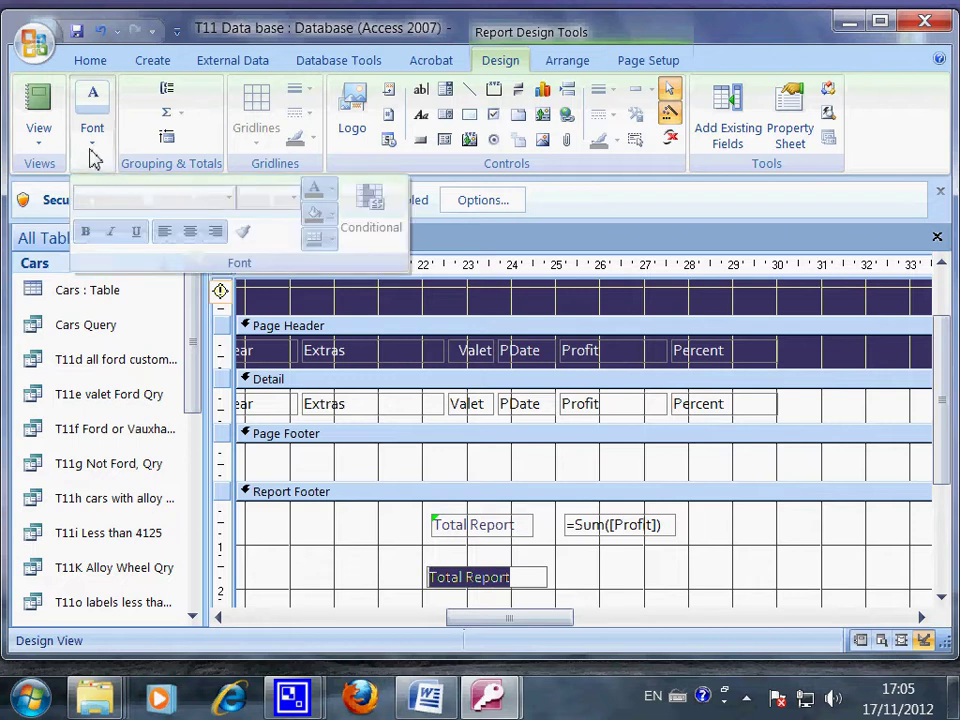
click(97, 150)
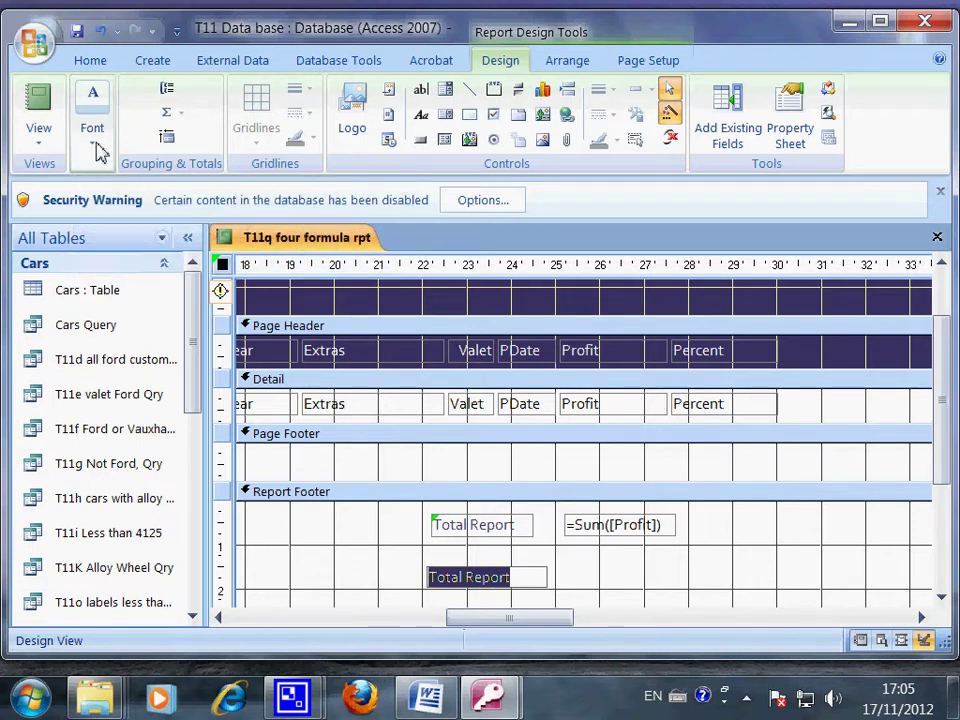
click(97, 150)
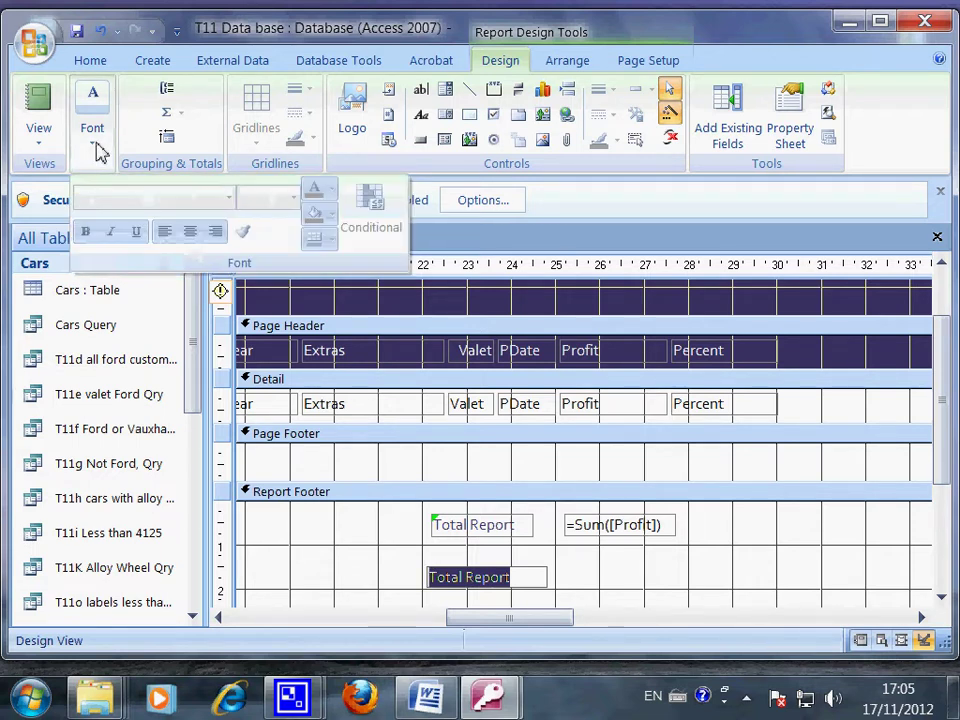
click(584, 591)
click(393, 591)
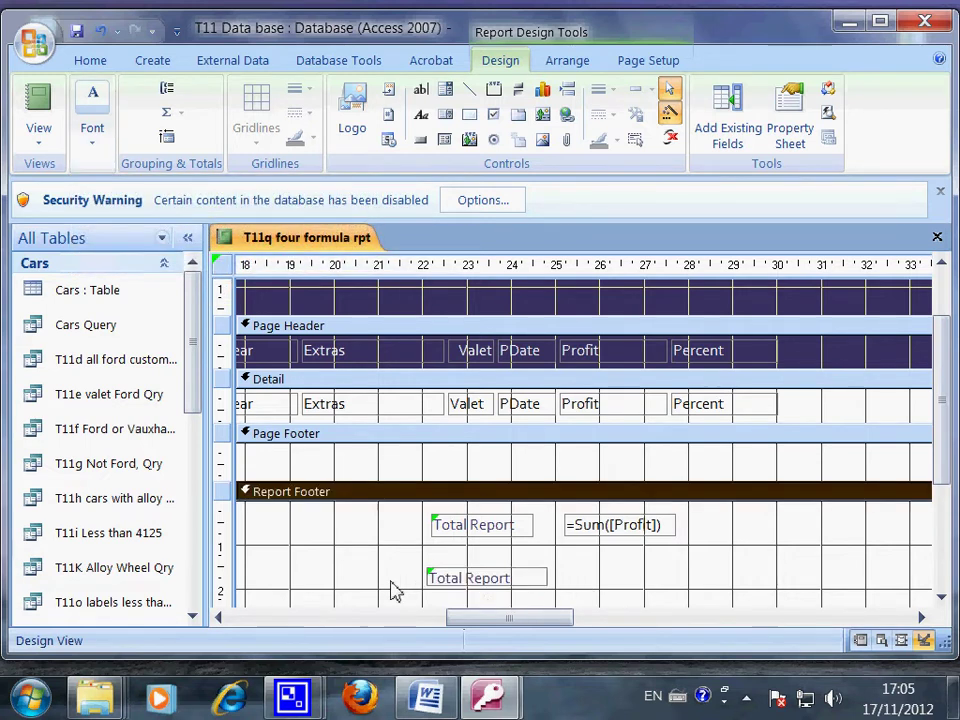
double_click(478, 586)
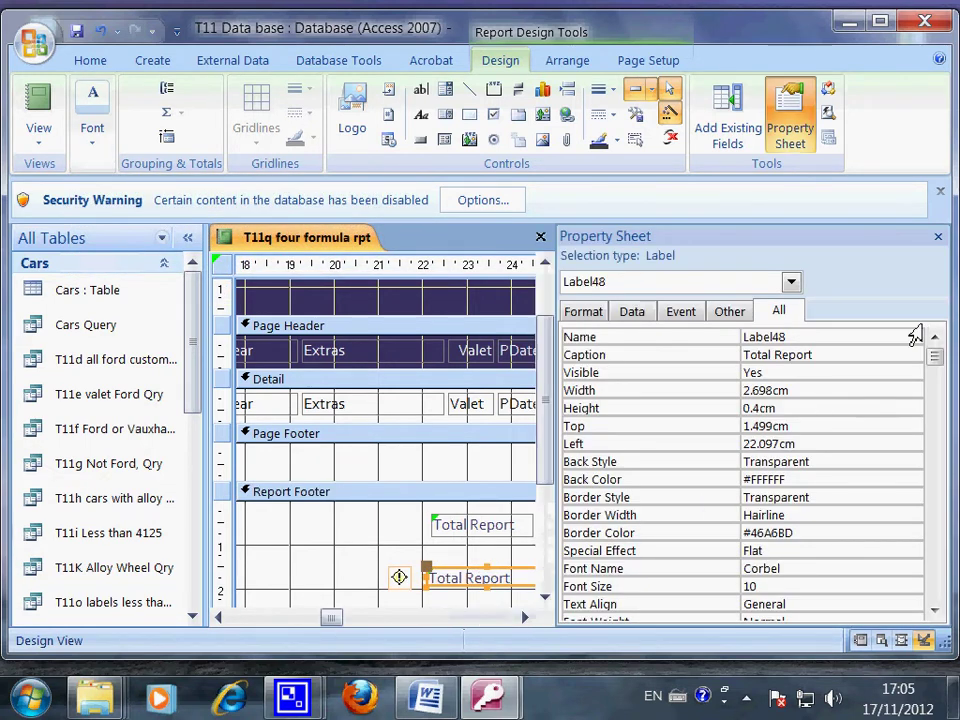
click(938, 236)
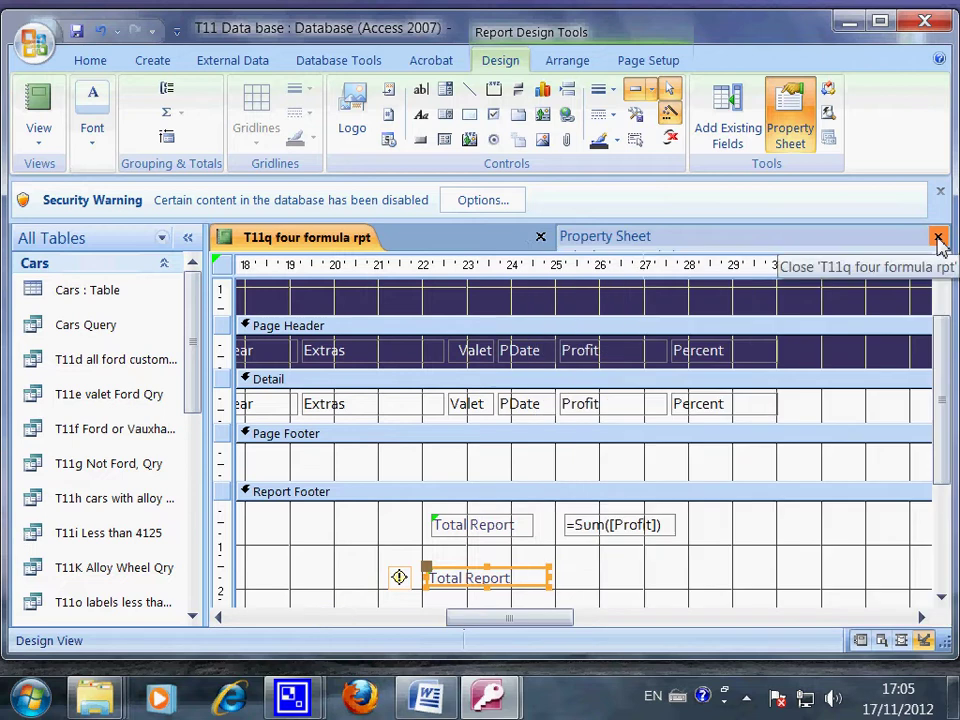
click(95, 130)
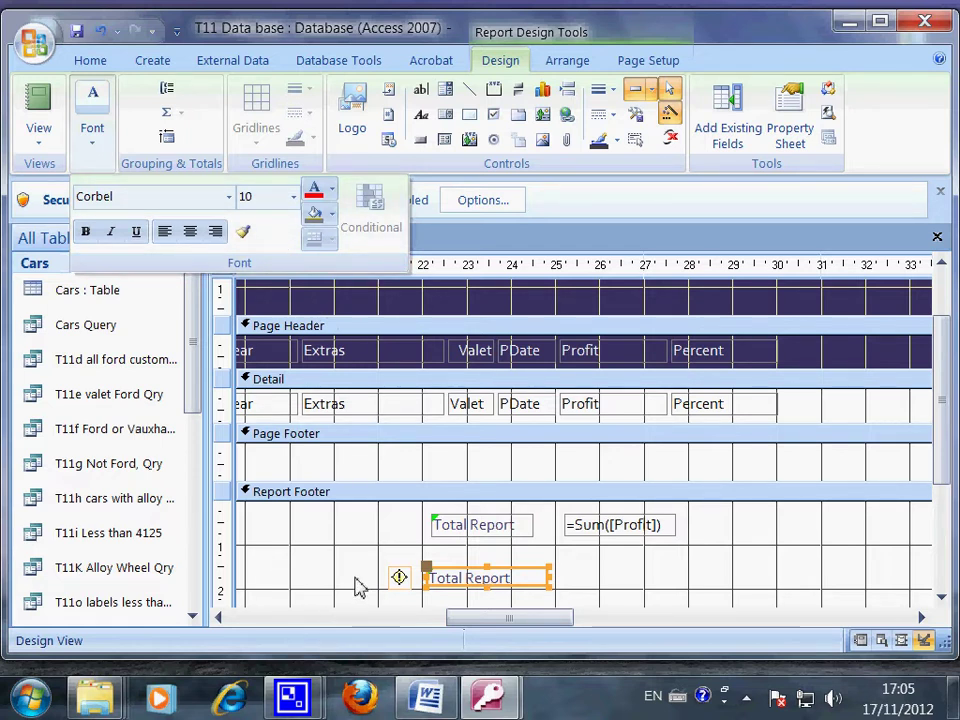
click(439, 621)
click(598, 612)
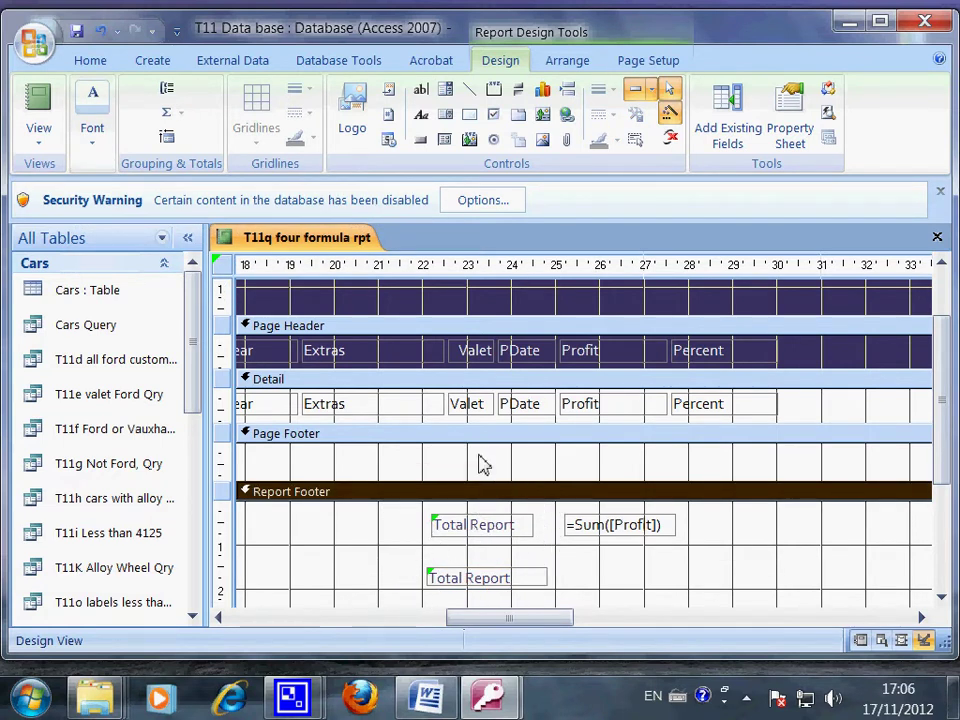
Add a text box about 2.8 cm wide beside the new label with the formula =Sum([Profit]) and delete its attached label.
click(421, 117)
click(420, 91)
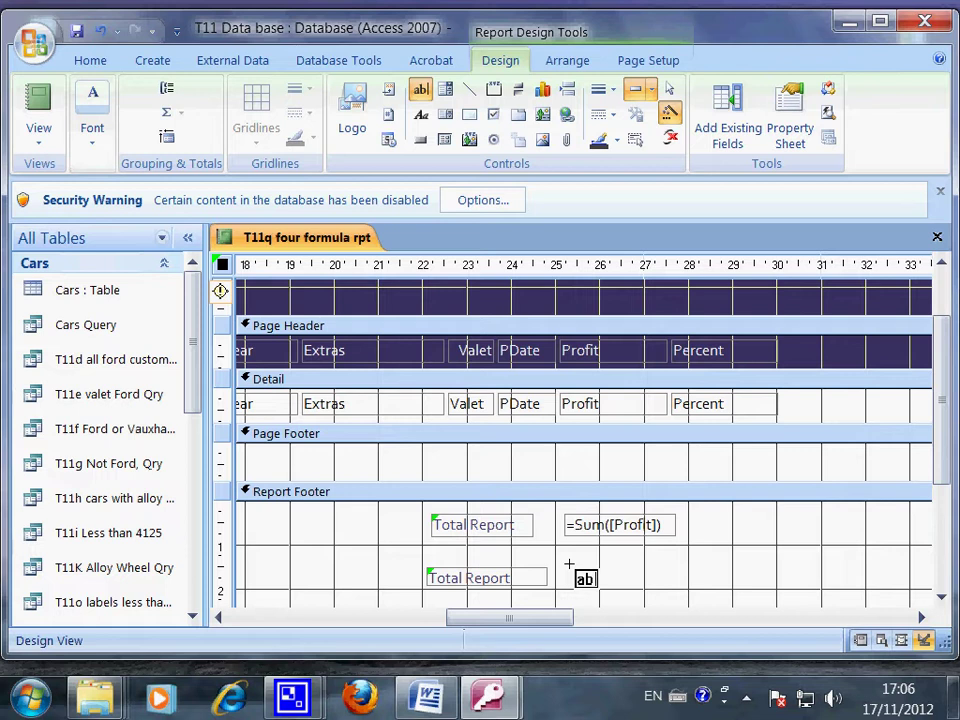
drag(568, 564, 694, 589)
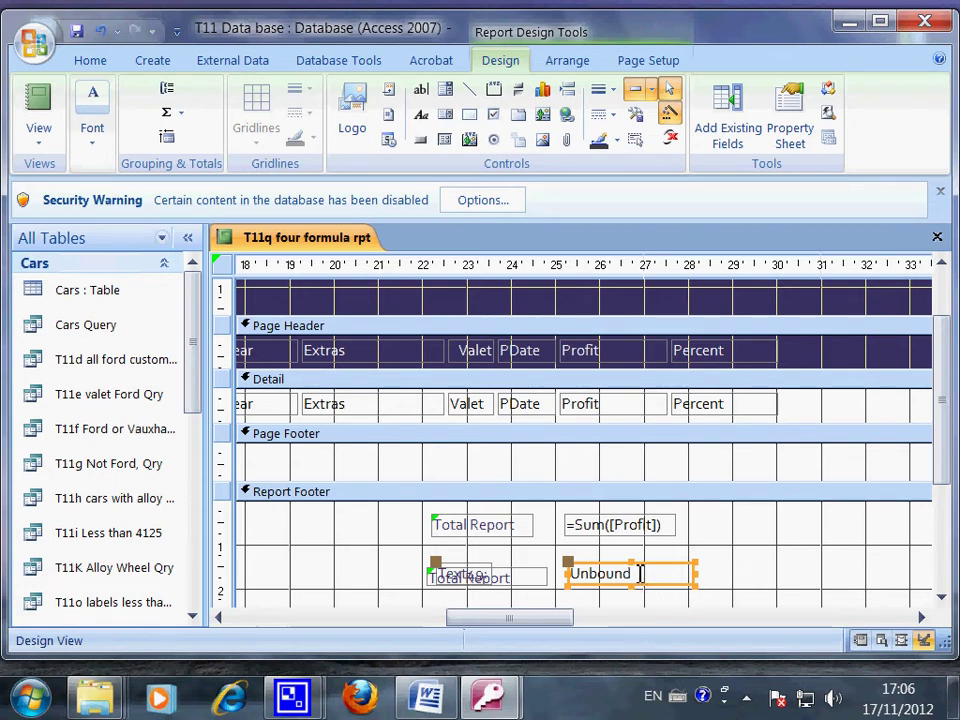
click(640, 573)
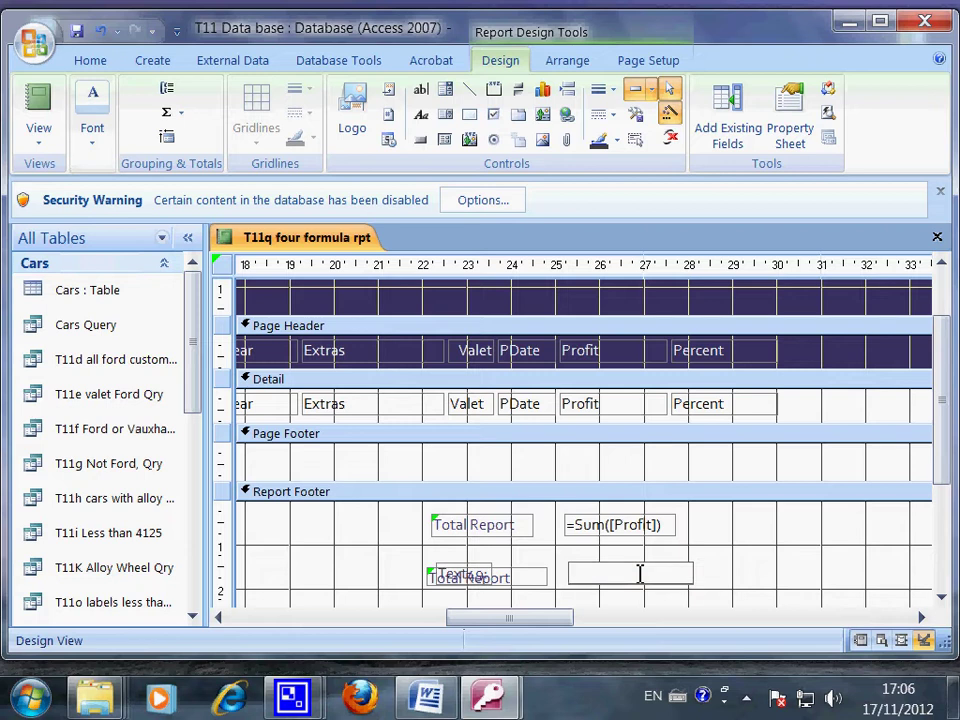
text(=)
text(Sum)
text([)
text([)
text(ofit)
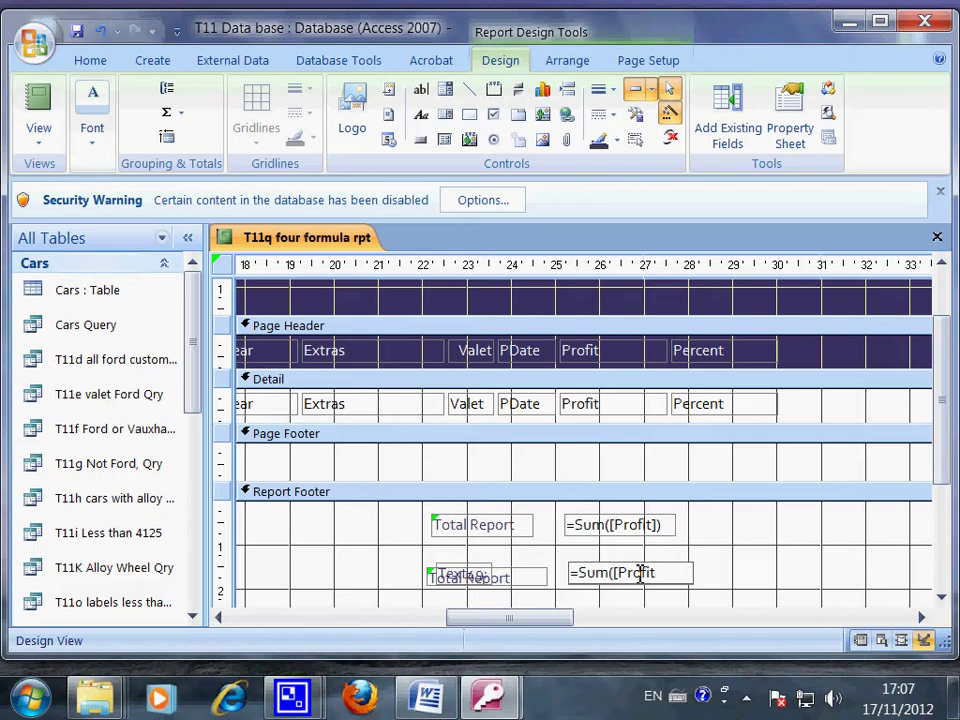
text(]))
click(762, 583)
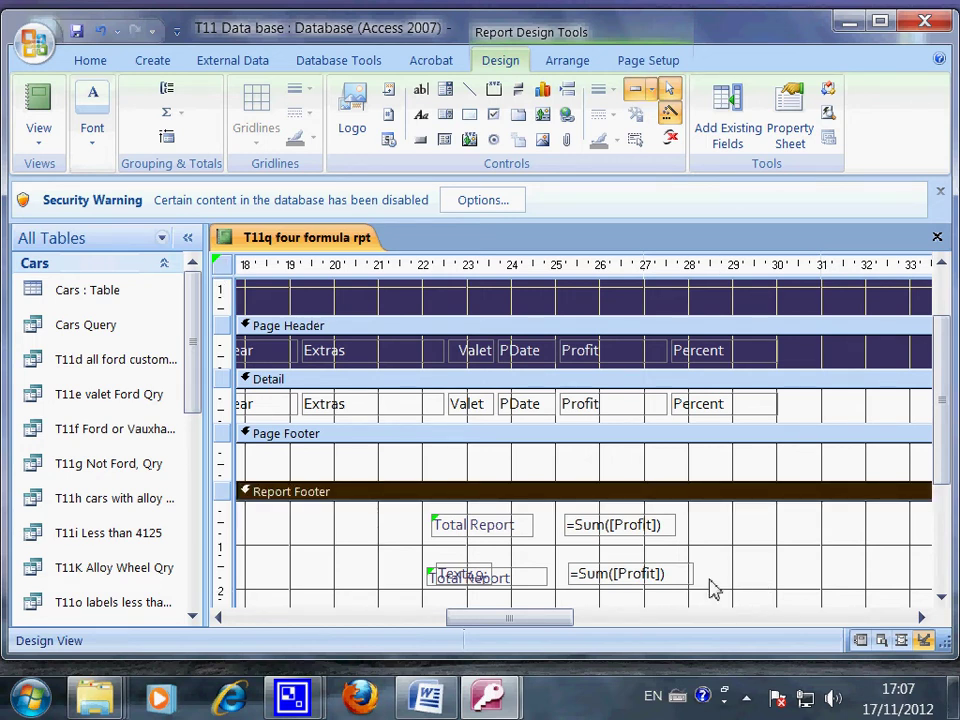
click(451, 573)
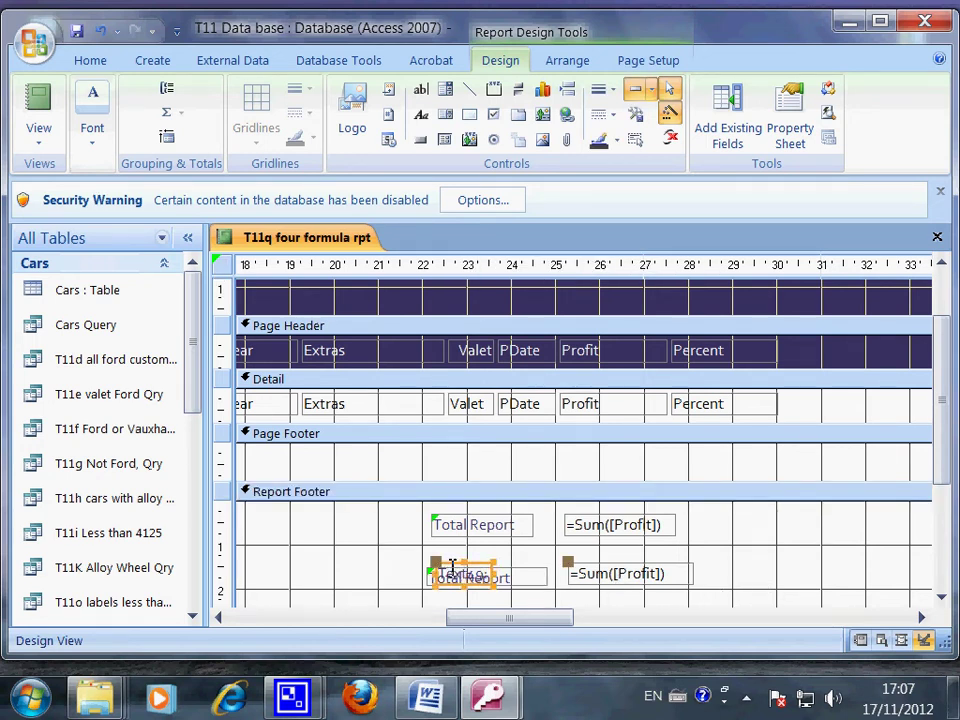
key(Delete)
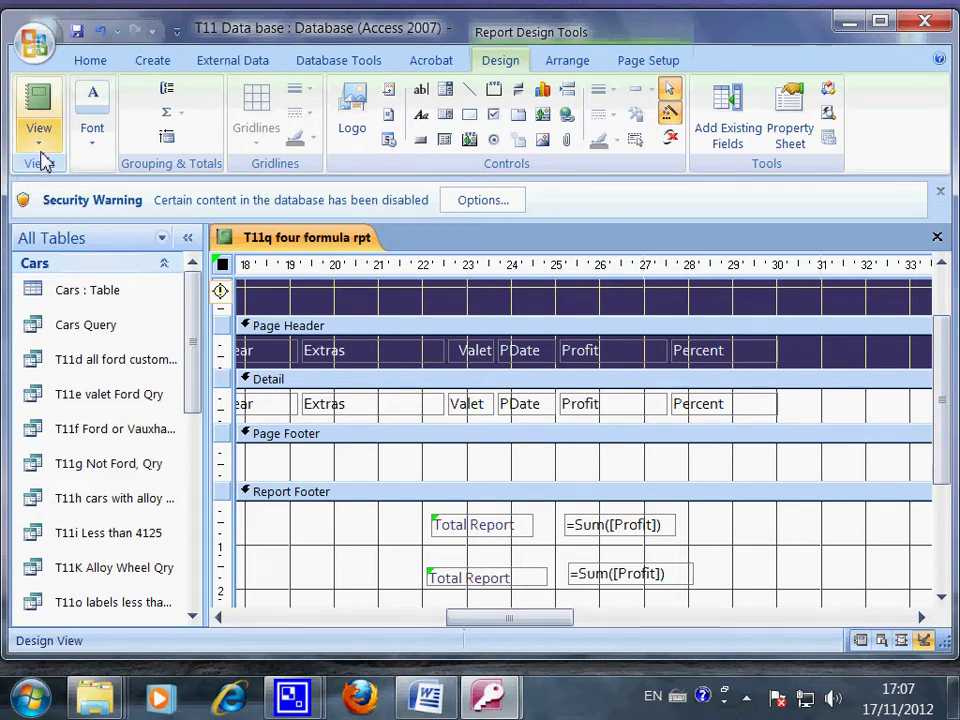
Show the report in Report View, leaving the Total Profit parameter blank, and examine the totals at the end of the report.
click(40, 143)
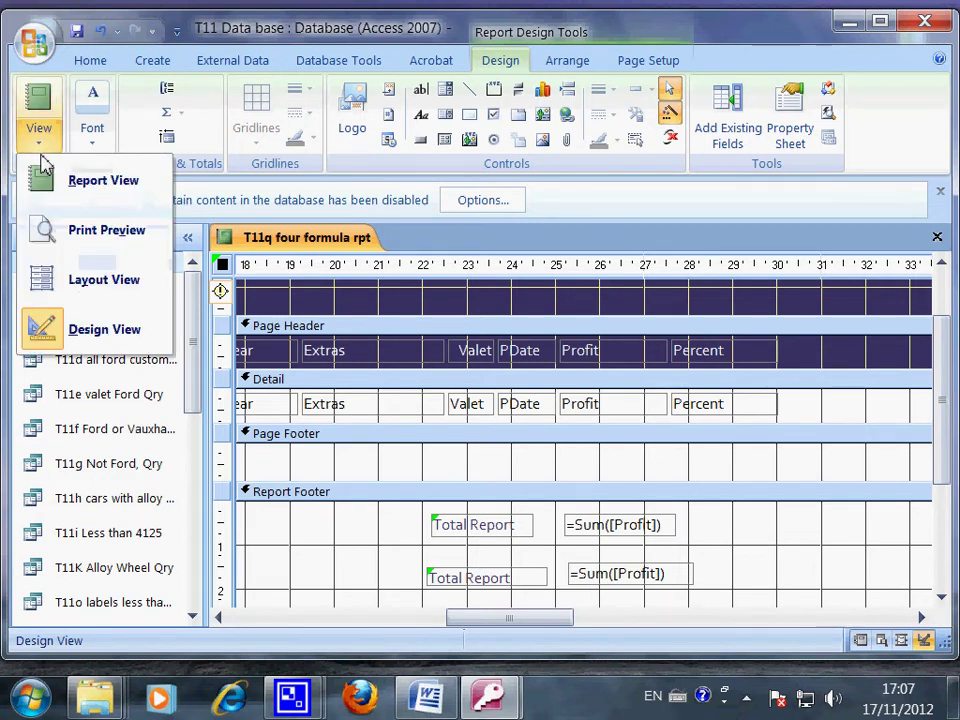
click(116, 193)
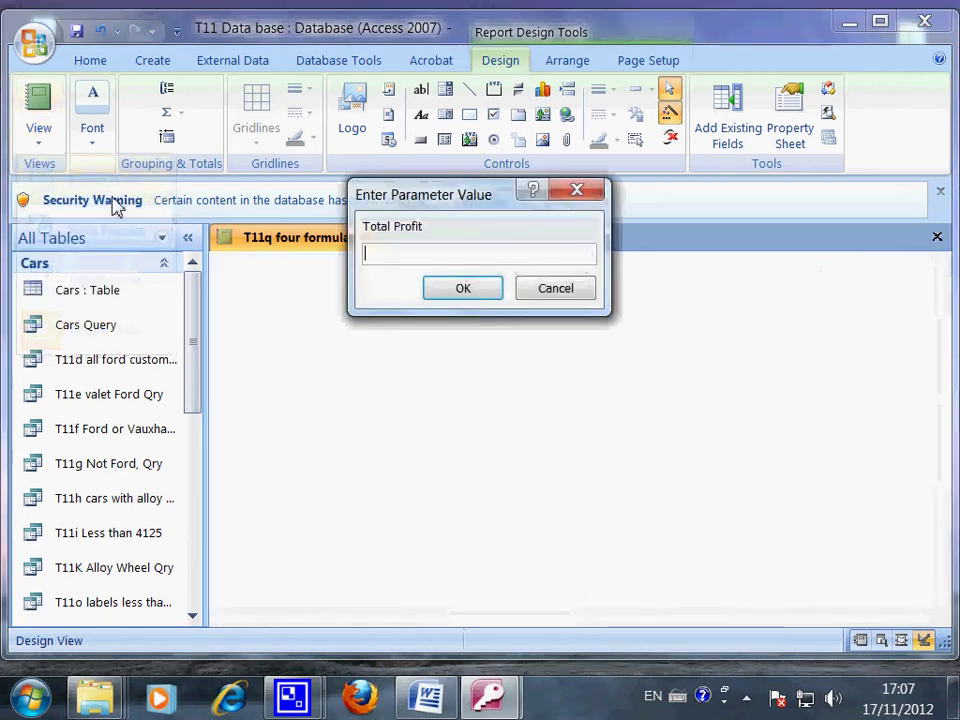
click(462, 289)
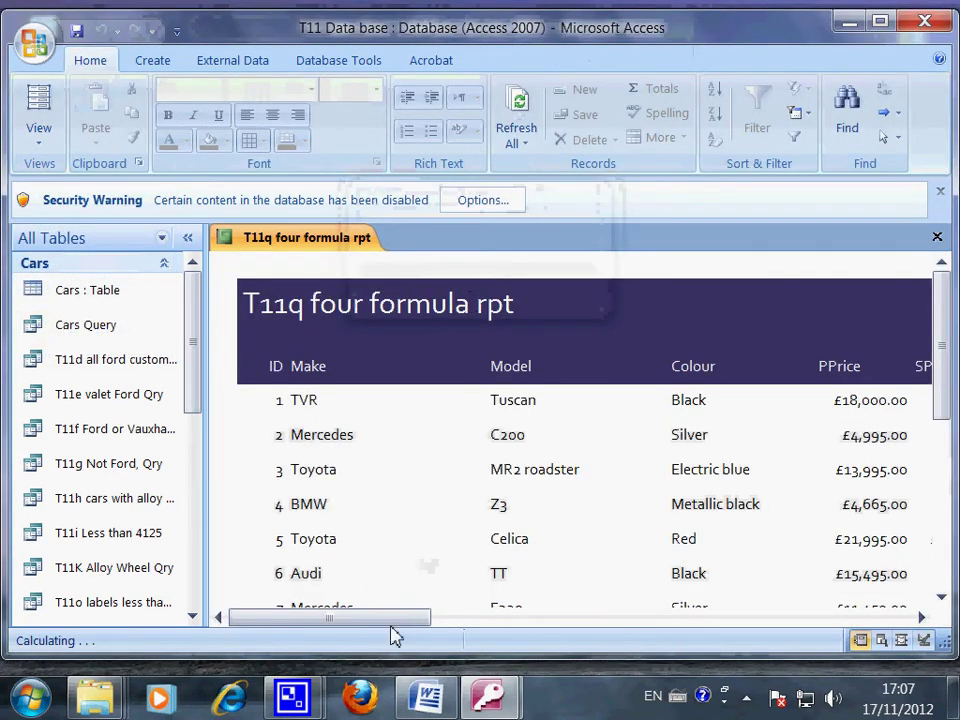
drag(392, 620, 676, 700)
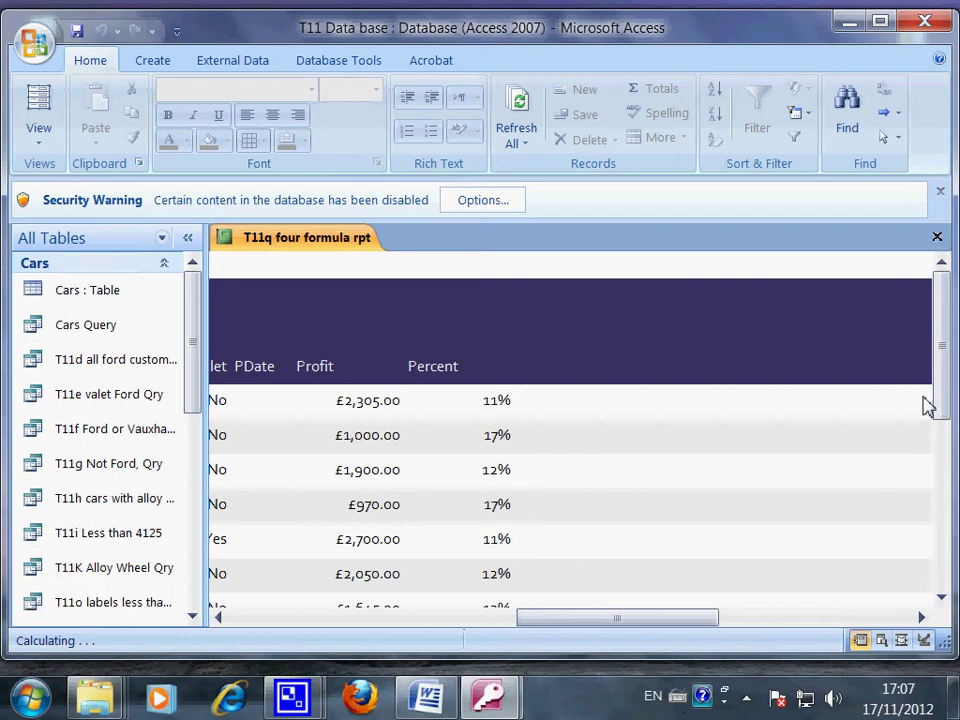
scroll(943, 388, down, 5)
scroll(943, 540, down, 10)
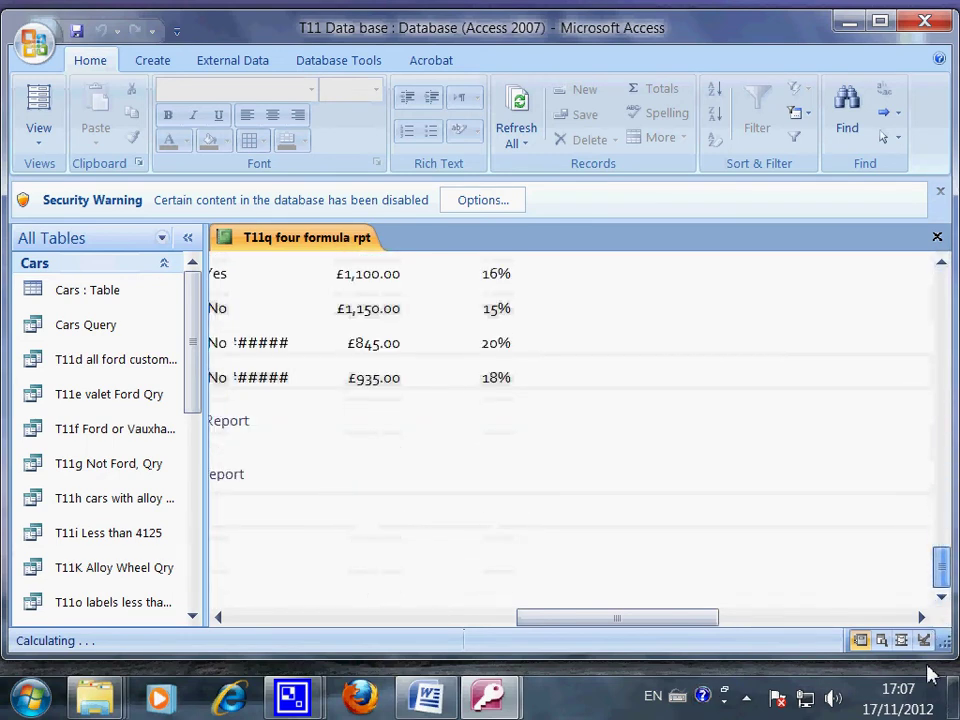
drag(694, 626, 600, 632)
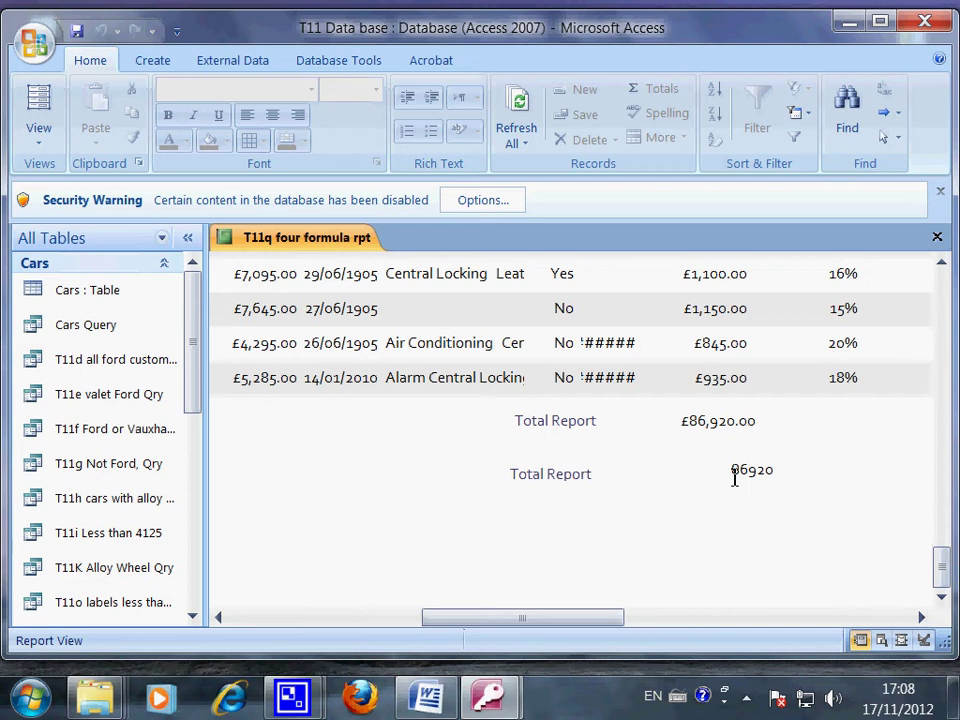
Return the report to Design View and set the format of the lower =Sum([Profit]) text box in the Report Footer to Currency.
click(37, 152)
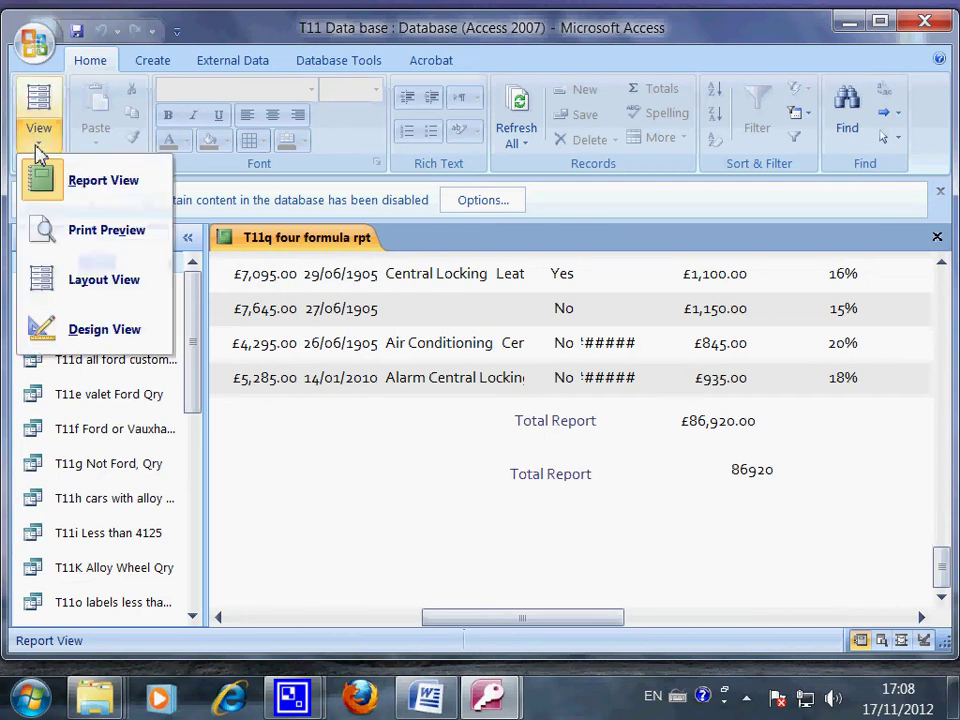
click(105, 330)
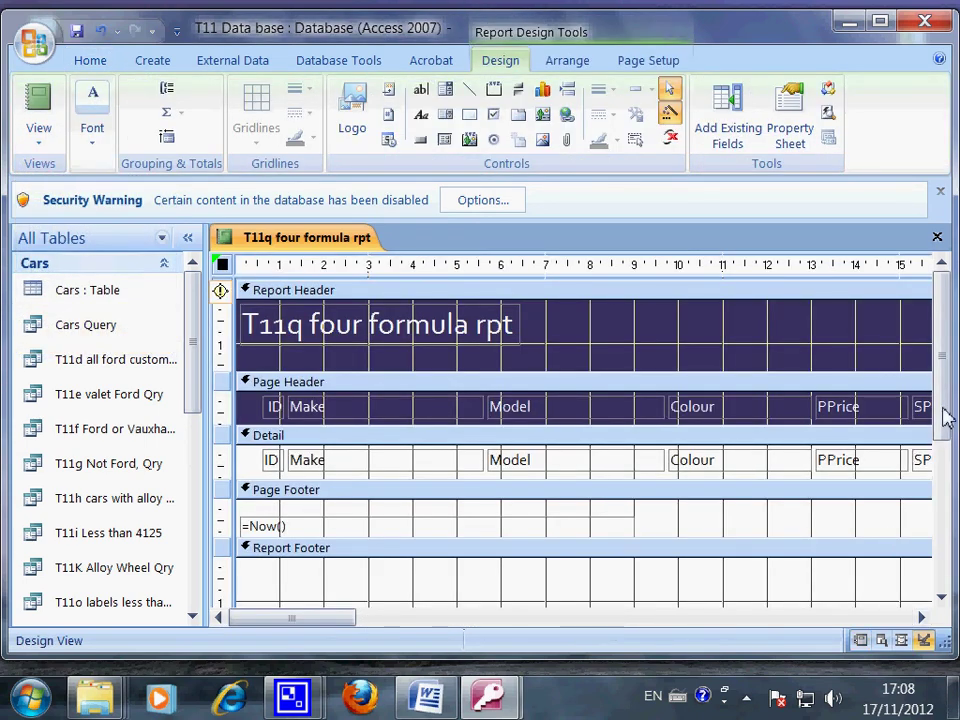
drag(945, 413, 941, 508)
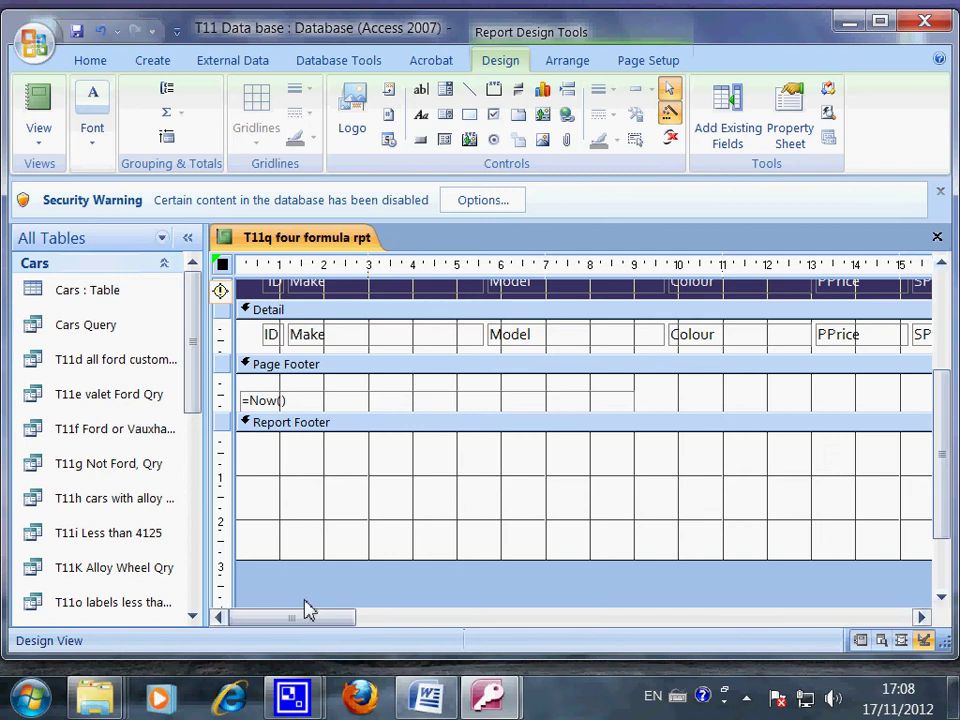
drag(331, 628, 589, 654)
click(460, 510)
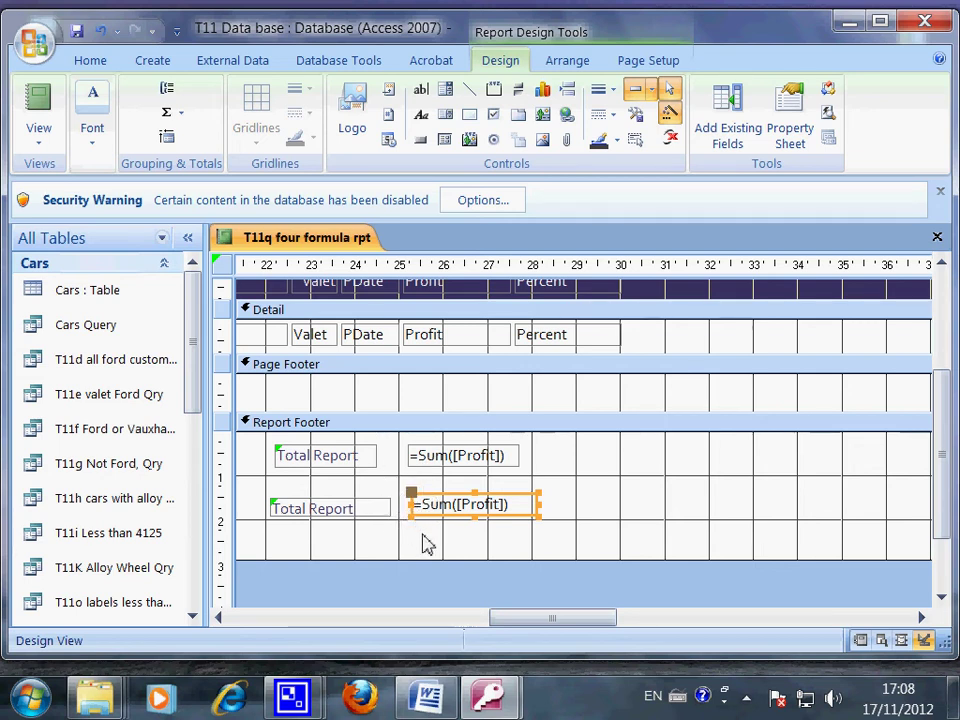
click(572, 549)
click(511, 510)
click(792, 150)
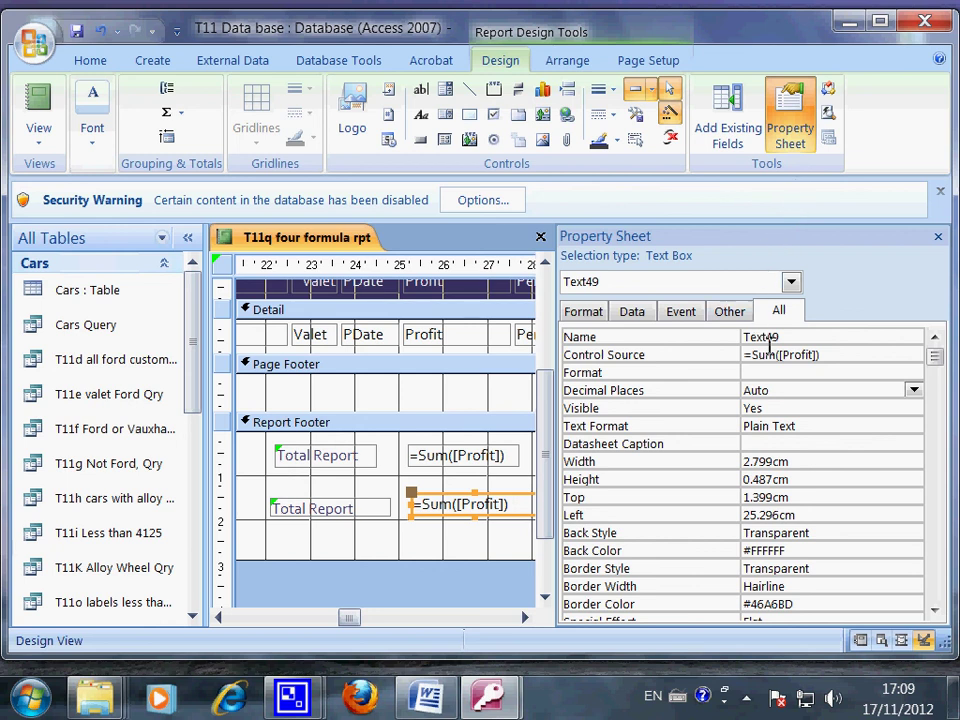
click(913, 372)
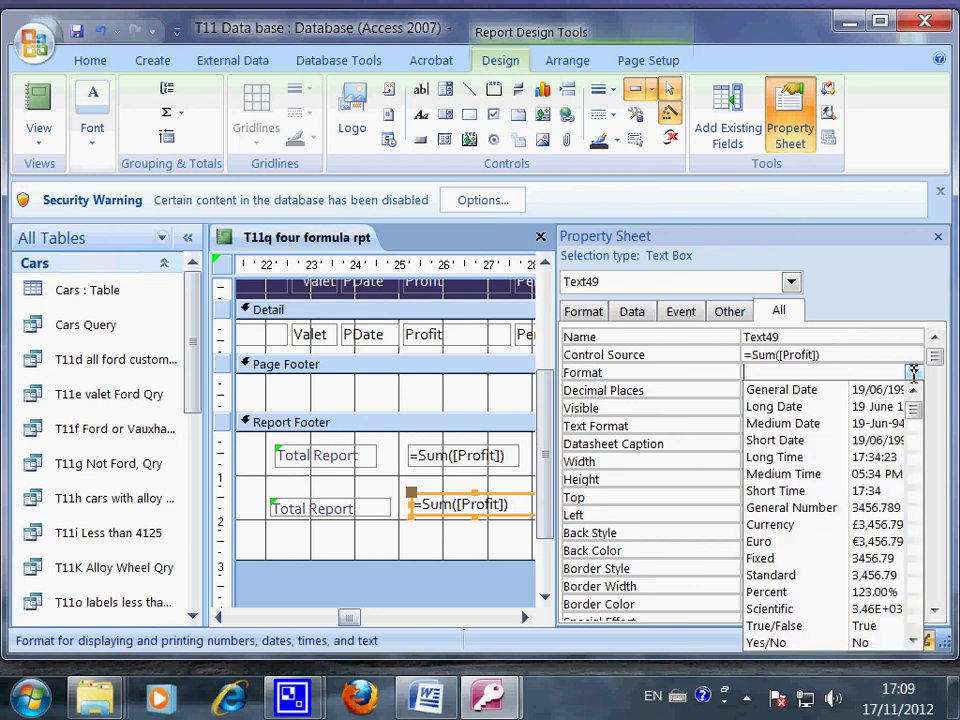
click(813, 530)
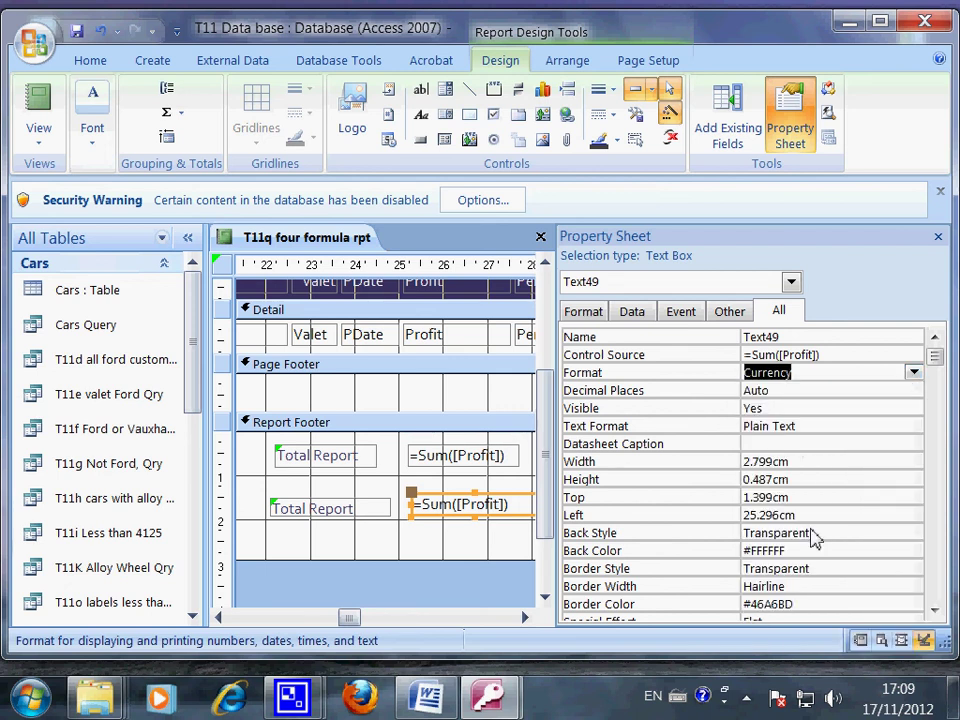
click(938, 236)
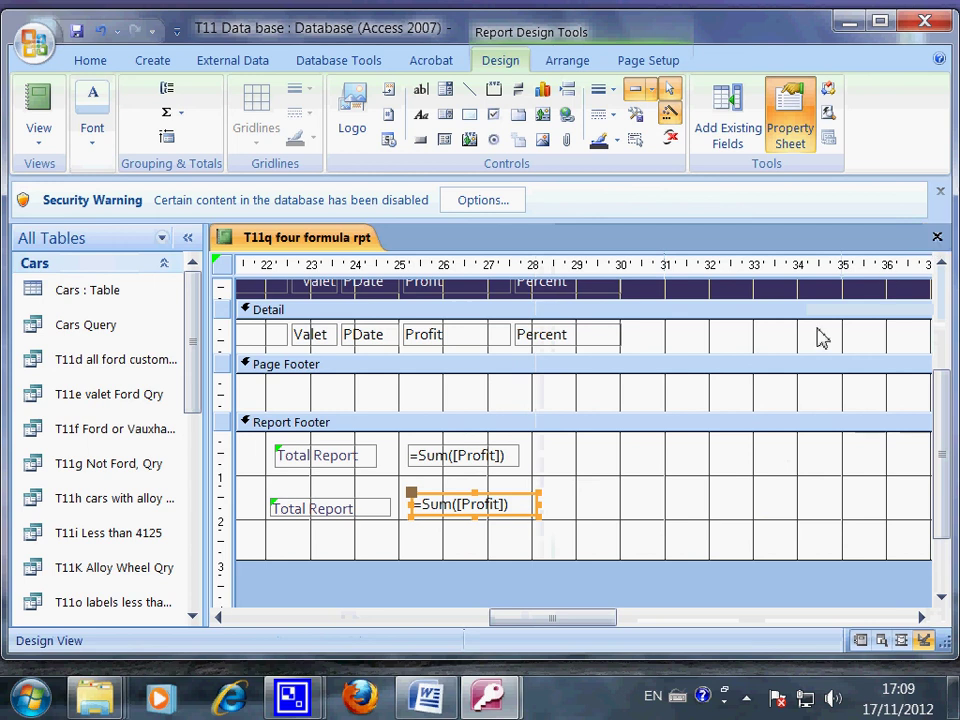
click(454, 551)
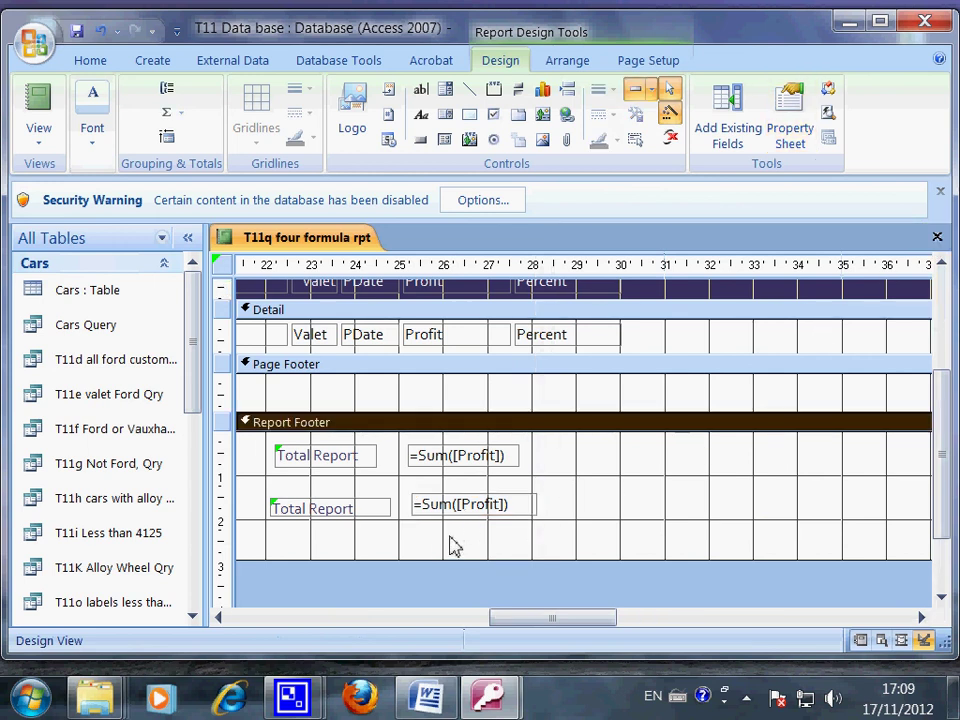